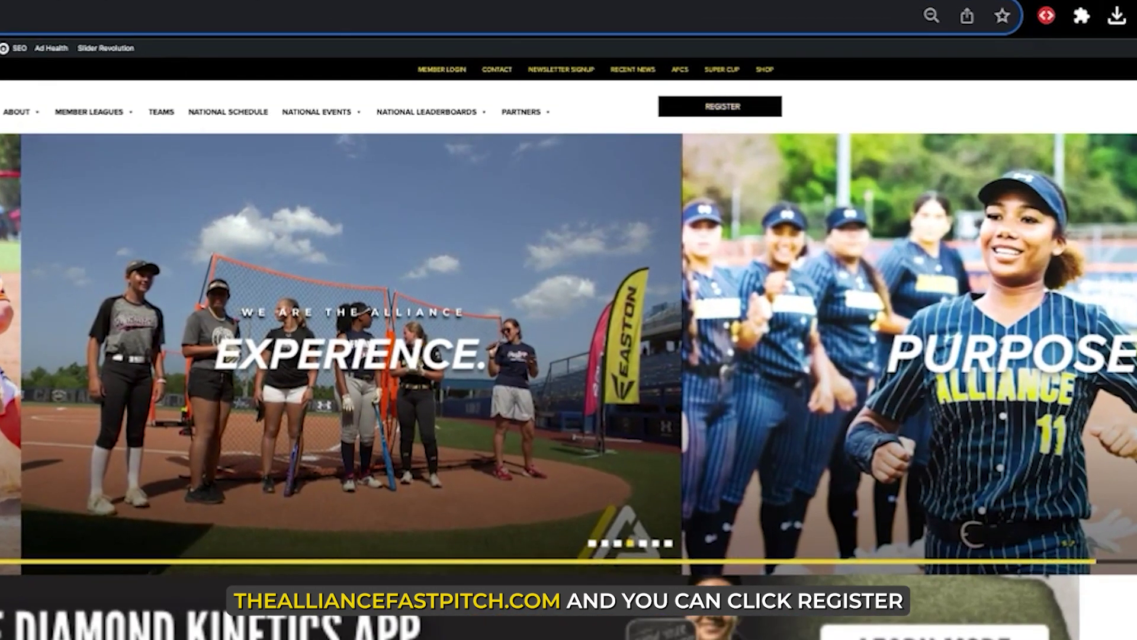
Follow REGISTER from thealliancefastpitch.com to the member portal sign-in page
{"action": "left_click", "coordinate": [720, 107]}
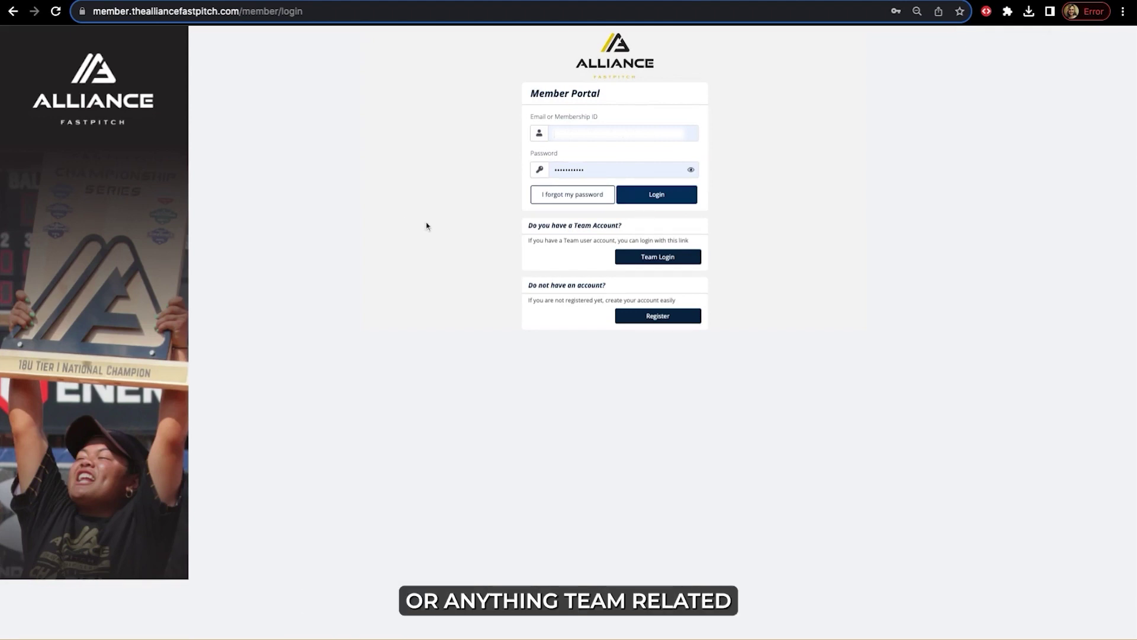
Choose Team Login to sign in with the team account
{"action": "left_click", "coordinate": [650, 257]}
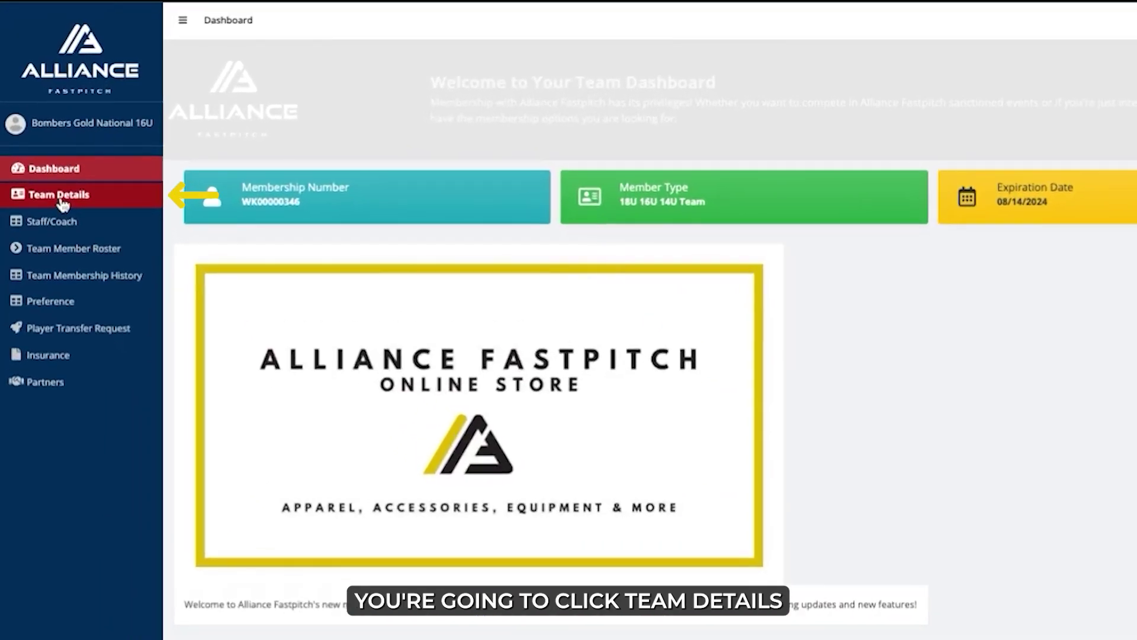
Open Team Details to show the team's roster and invited players
{"action": "left_click", "coordinate": [58, 194]}
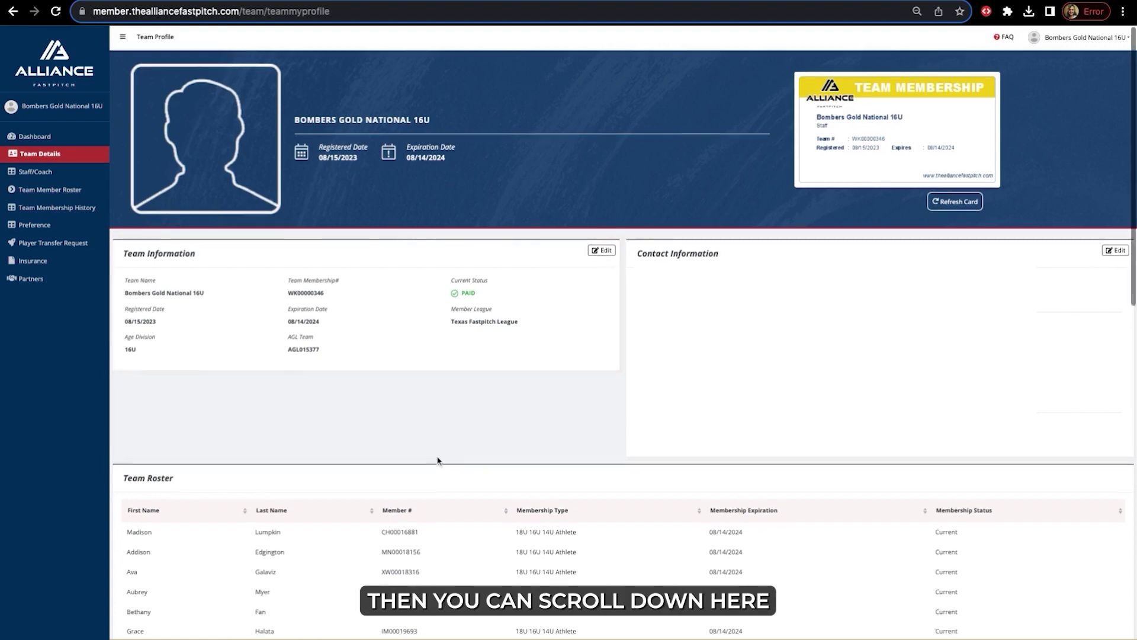
{"action": "scroll", "coordinate": [437, 460], "scroll_direction": "down", "scroll_amount": 3}
{"action": "scroll", "coordinate": [438, 460], "scroll_direction": "down", "scroll_amount": 2}
{"action": "scroll", "coordinate": [438, 460], "scroll_direction": "down", "scroll_amount": 2}
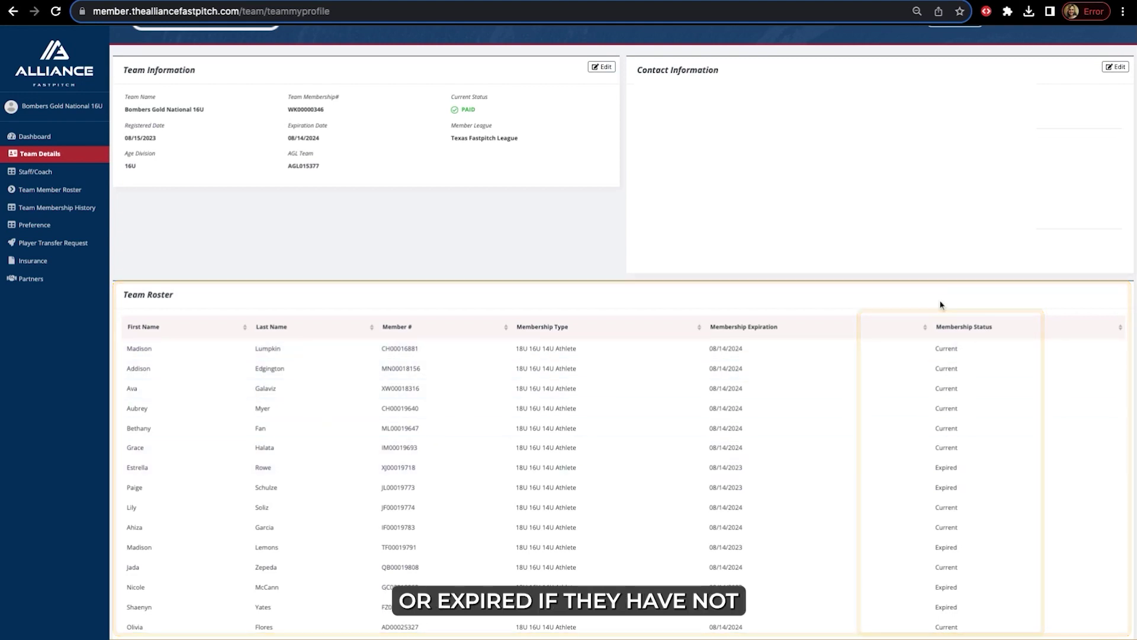
{"action": "scroll", "coordinate": [953, 409], "scroll_direction": "down", "scroll_amount": 5}
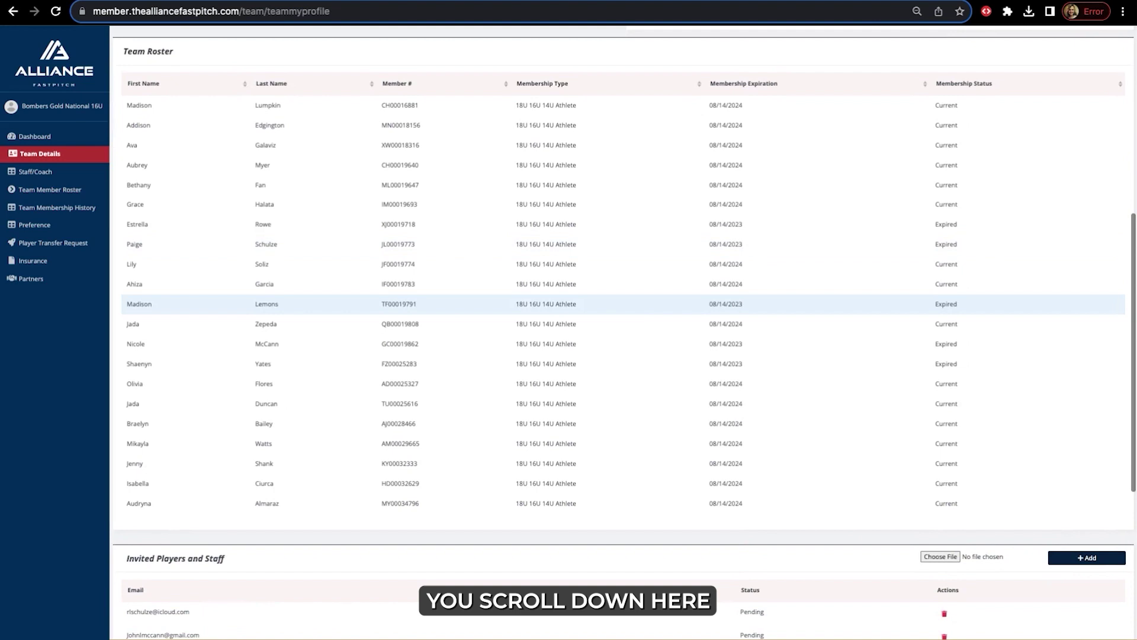
{"action": "scroll", "coordinate": [613, 554], "scroll_direction": "down", "scroll_amount": 1}
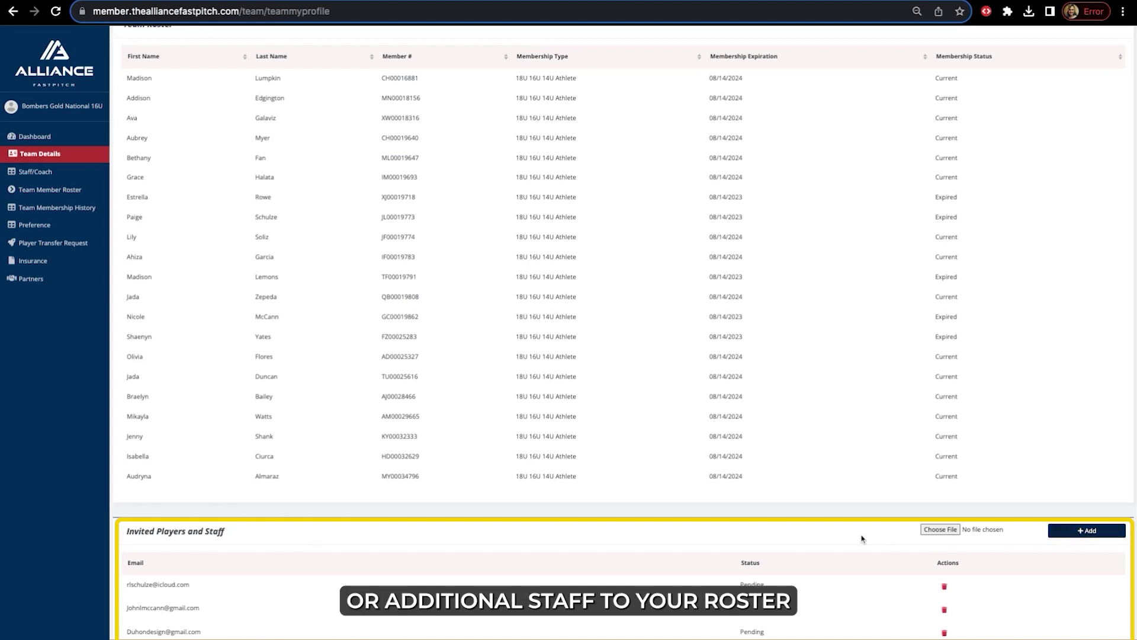
{"action": "left_click", "coordinate": [1087, 533]}
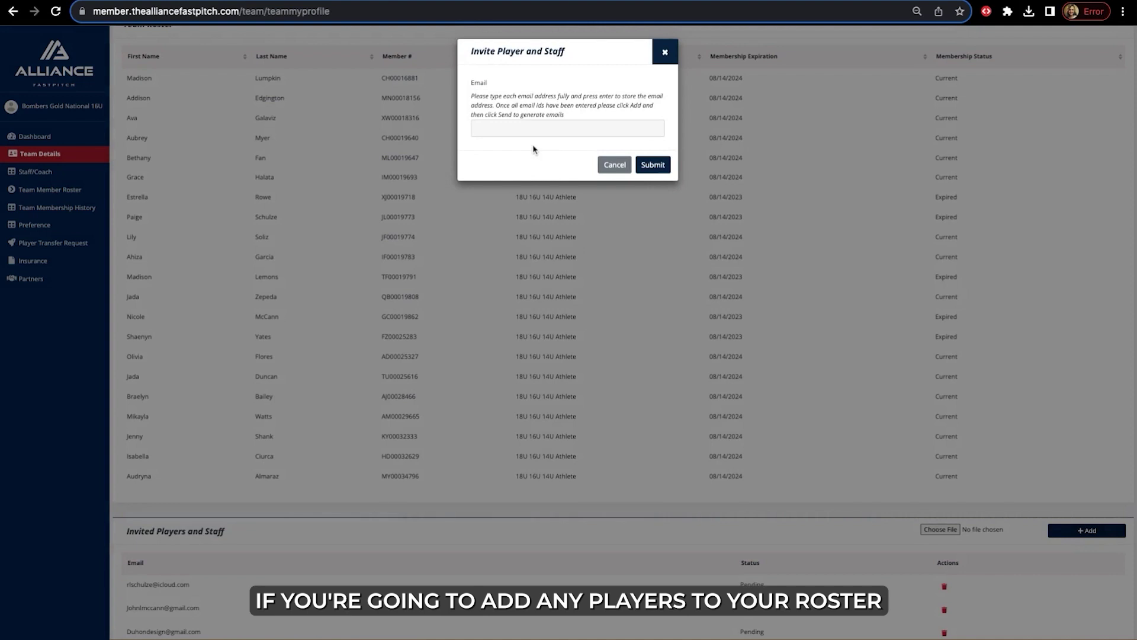
{"action": "left_click", "coordinate": [518, 128]}
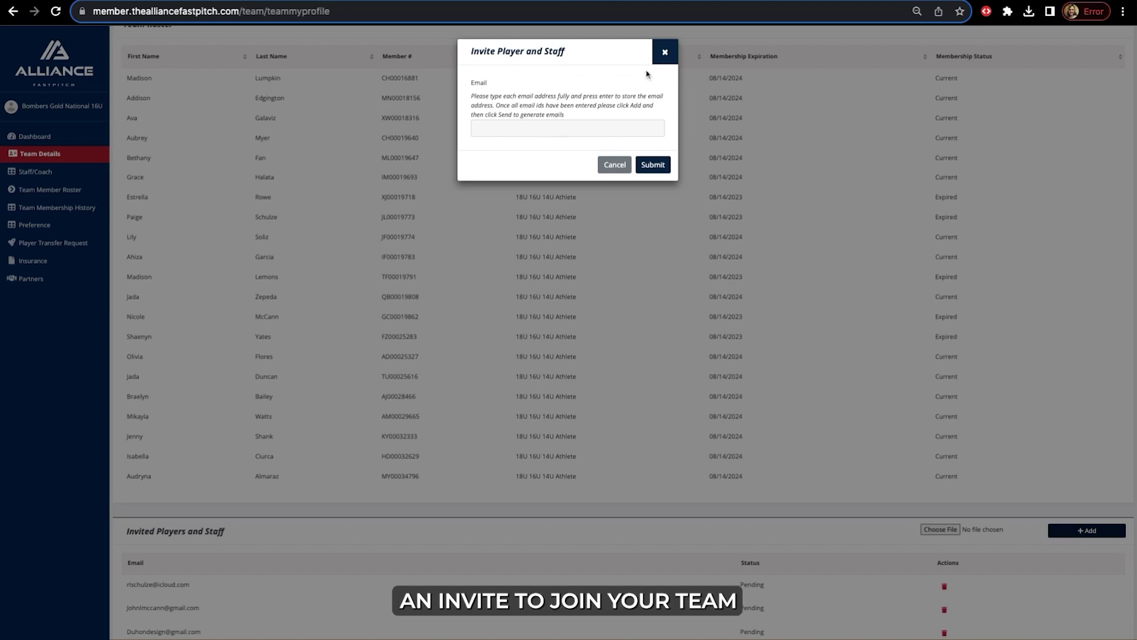
{"action": "left_click", "coordinate": [665, 52]}
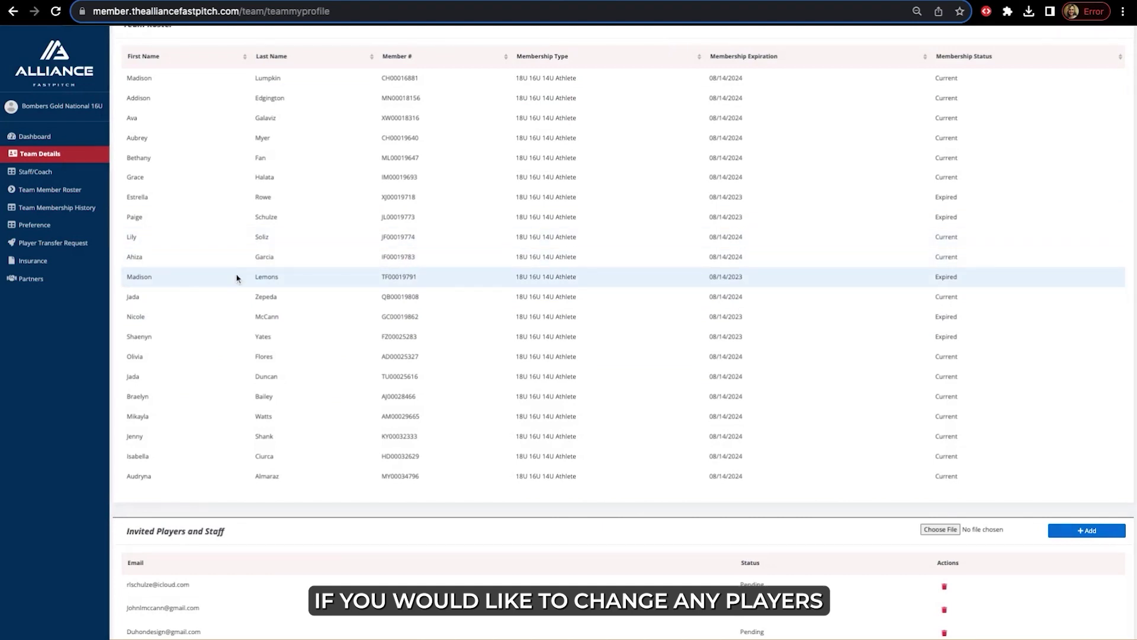
View the first roster player's Player Transfer form, close it unsubmitted, and return to Dashboard
{"action": "left_click", "coordinate": [50, 190]}
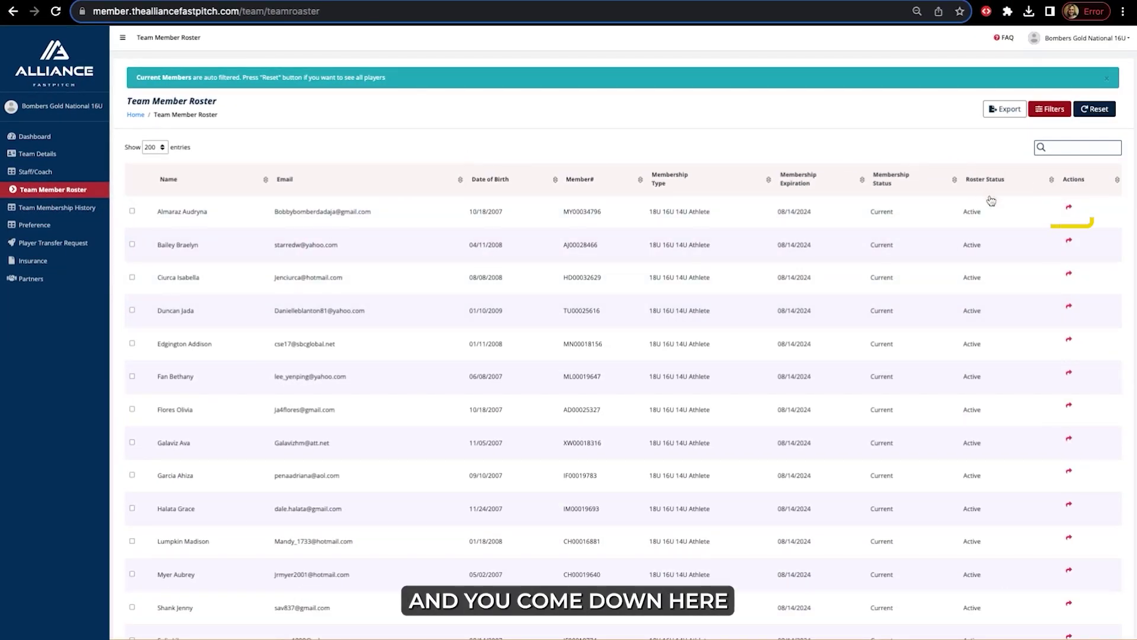
{"action": "left_click", "coordinate": [1069, 209]}
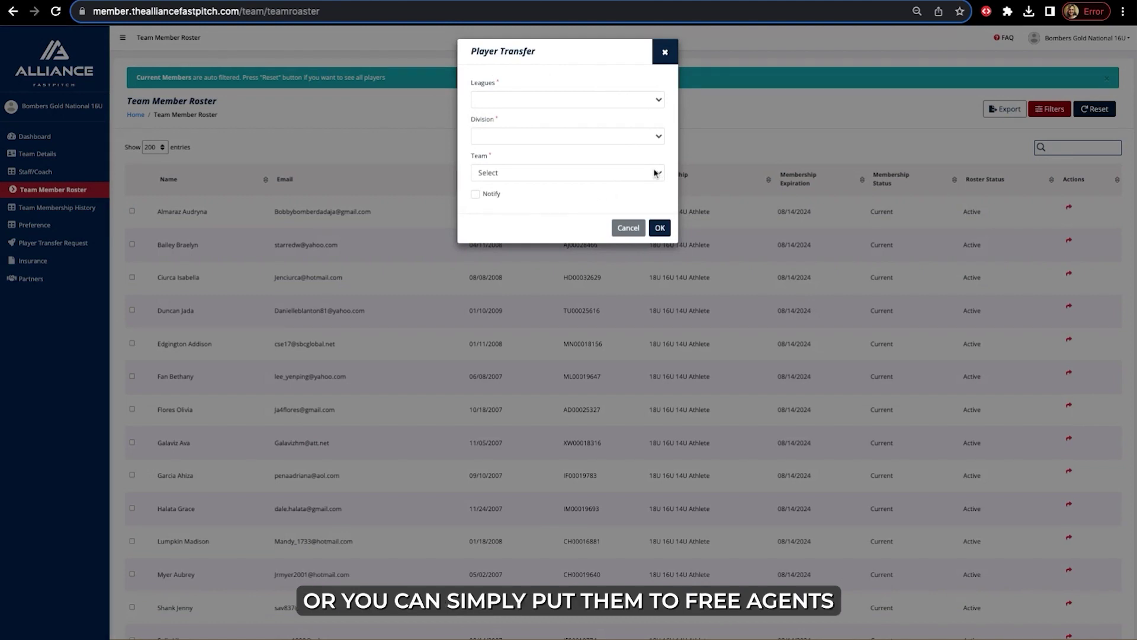
{"action": "left_click", "coordinate": [664, 53]}
{"action": "left_click", "coordinate": [36, 136]}
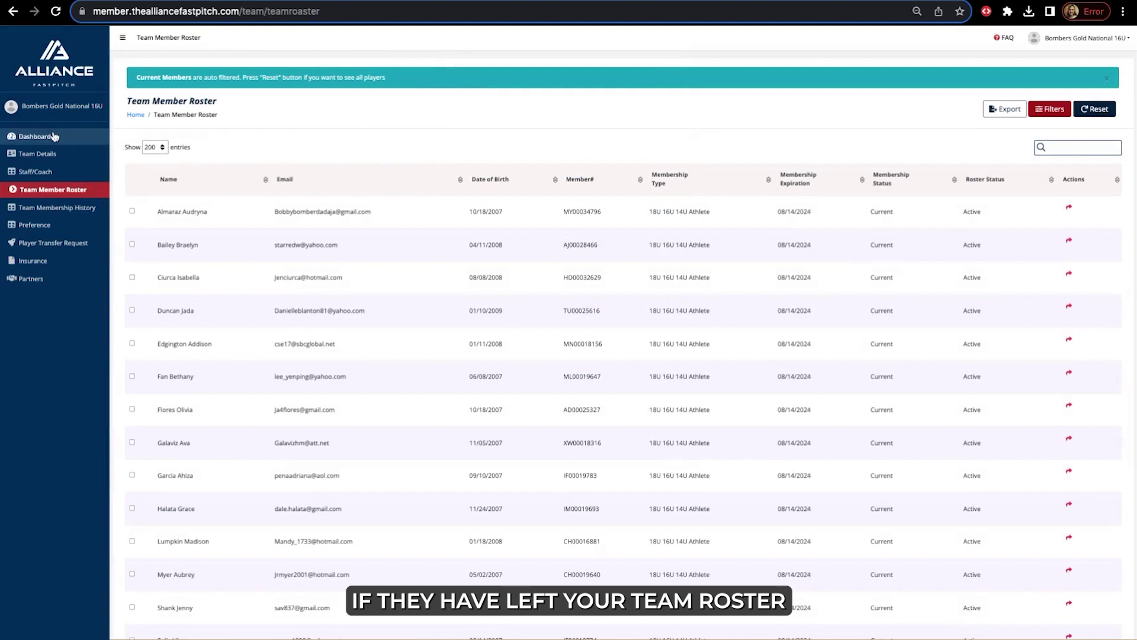